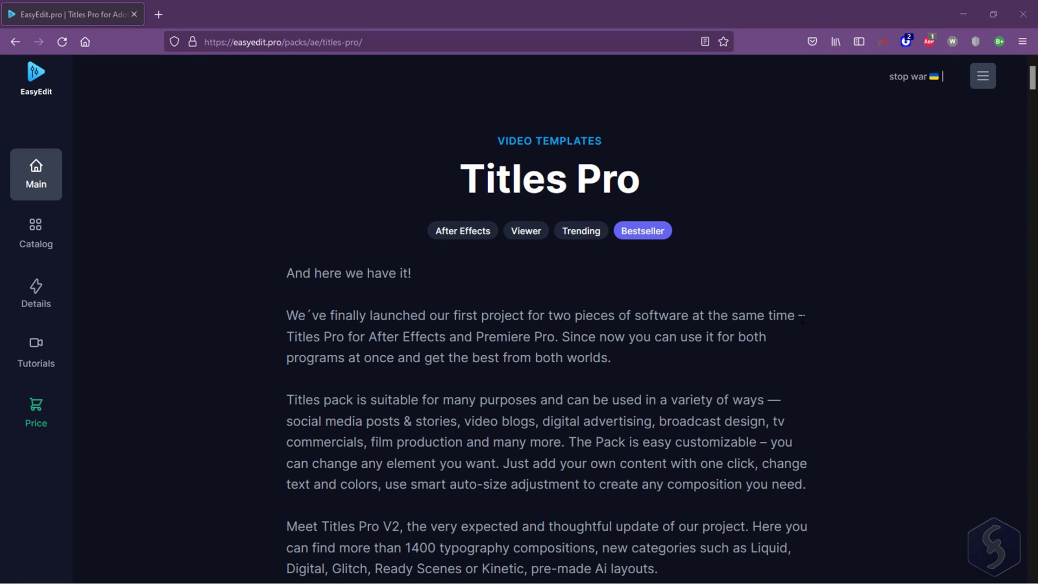
pyautogui.scroll(-1, 802, 319)
pyautogui.scroll(-1, 802, 319)
pyautogui.scroll(-2, 802, 319)
pyautogui.scroll(-1, 363, 296)
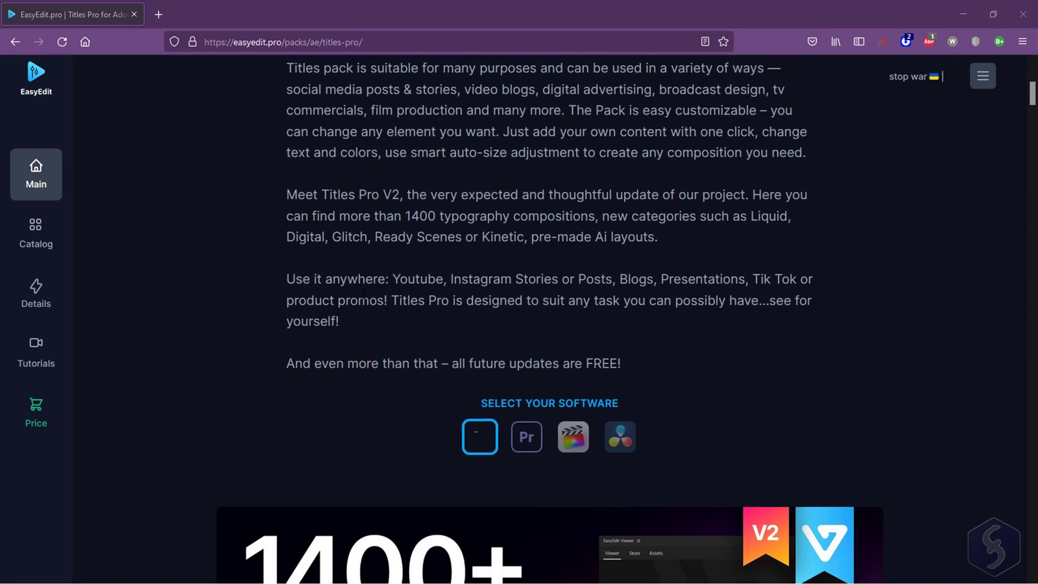
pyautogui.scroll(-2, 409, 311)
# Select the Pr icon to show the Premiere Pro version of the Titles Pro page
pyautogui.click(526, 308)
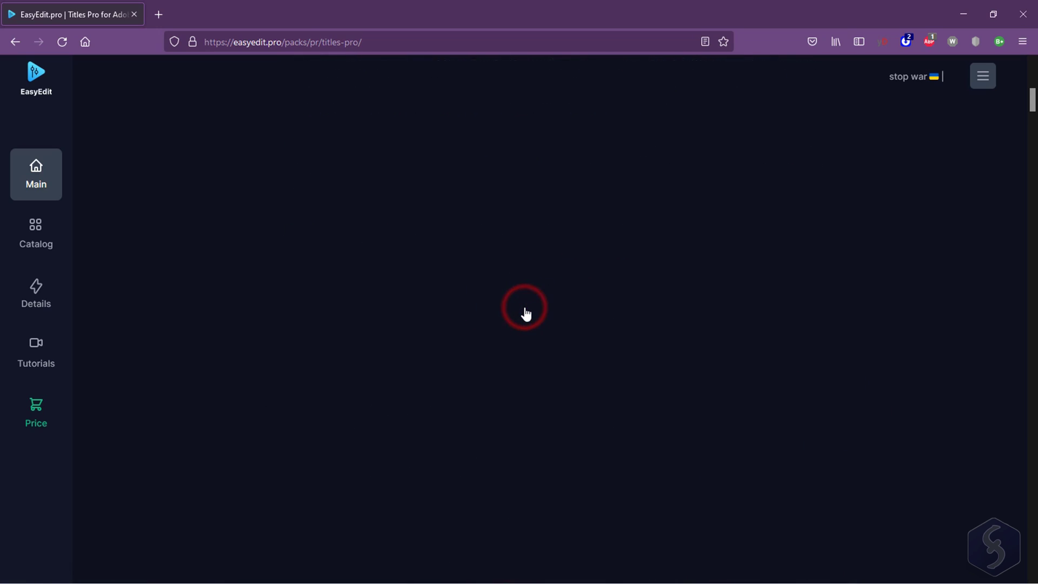
pyautogui.scroll(-6, 641, 322)
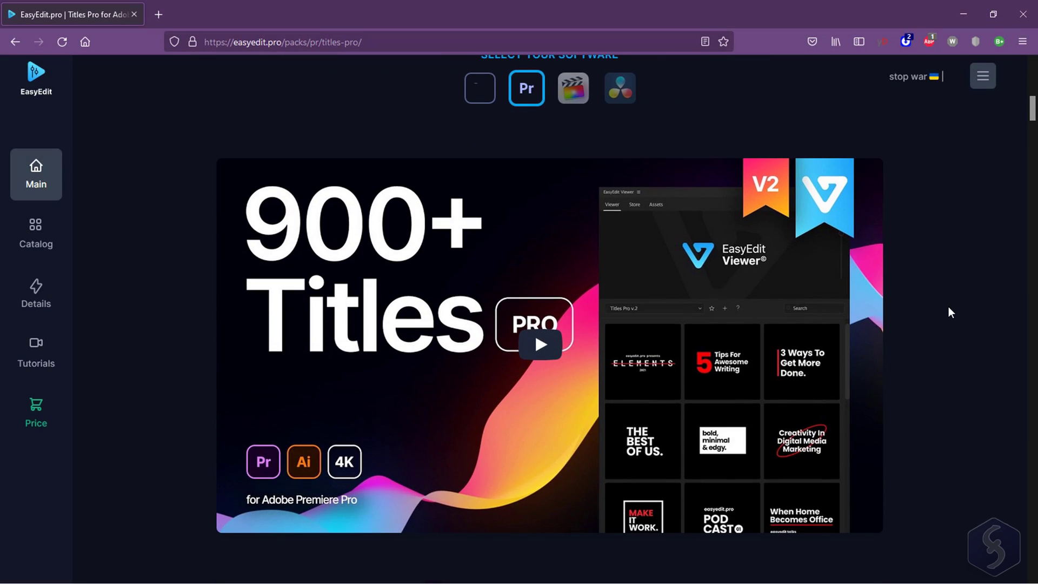
pyautogui.scroll(-5, 489, 342)
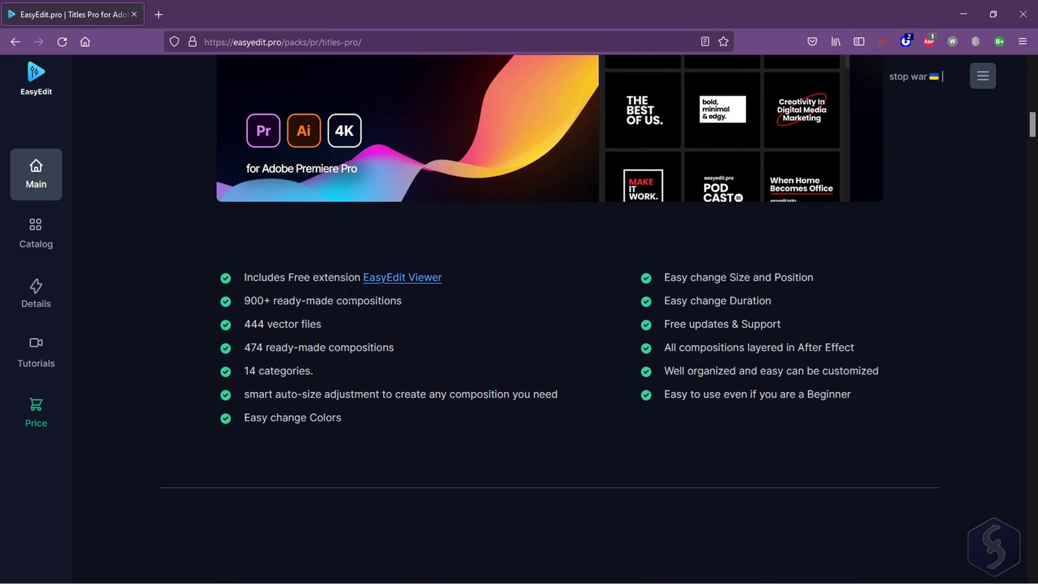
pyautogui.scroll(-4, 664, 330)
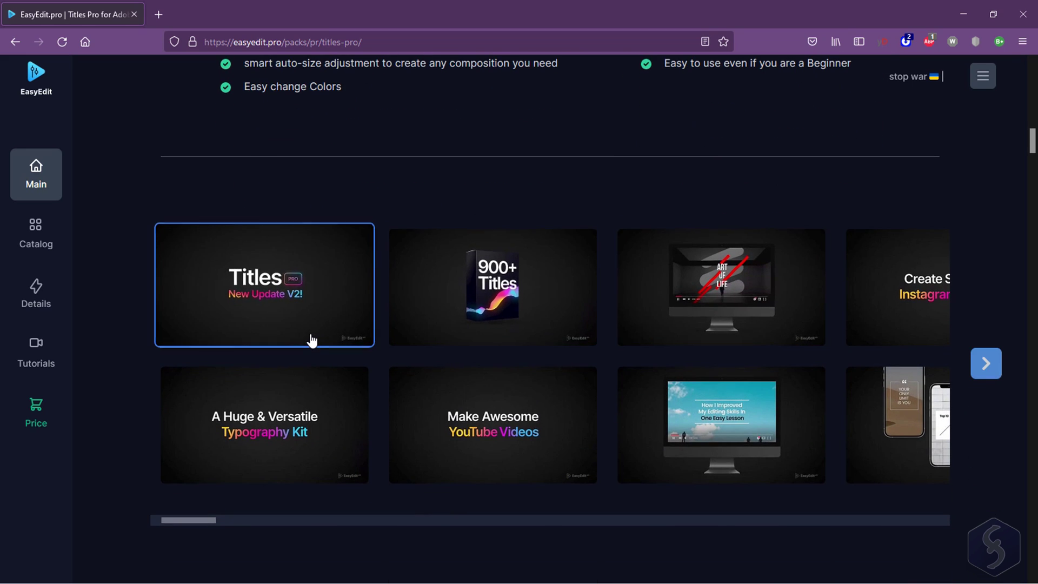
pyautogui.scroll(-3, 304, 335)
pyautogui.scroll(-3, 304, 334)
pyautogui.scroll(-2, 337, 326)
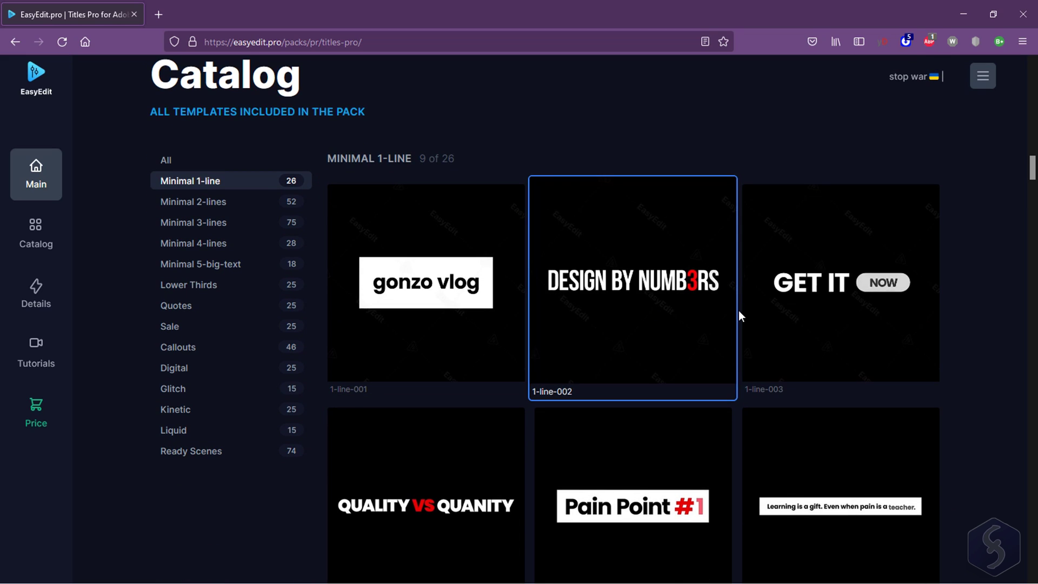
pyautogui.scroll(-1, 837, 317)
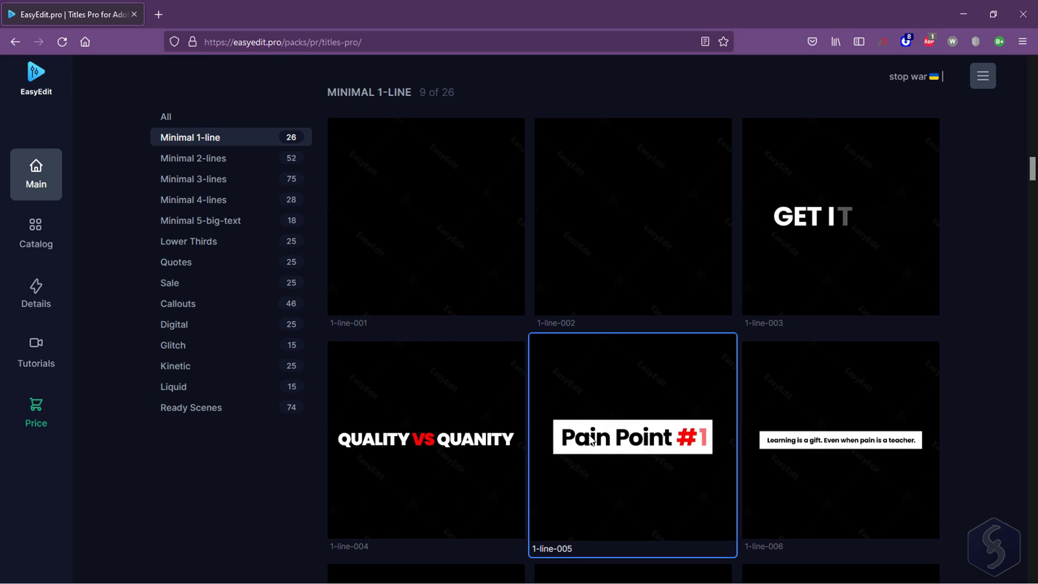
pyautogui.scroll(-3, 446, 425)
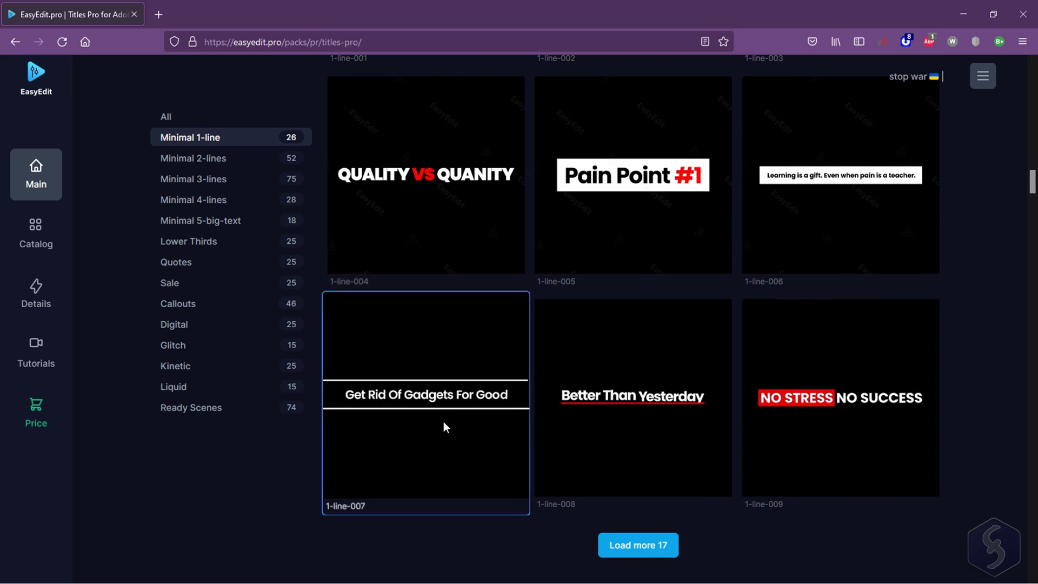
# Browse the Minimal 4-lines templates, then install EasyEdit Viewer through EasyEdit Helper
pyautogui.click(216, 199)
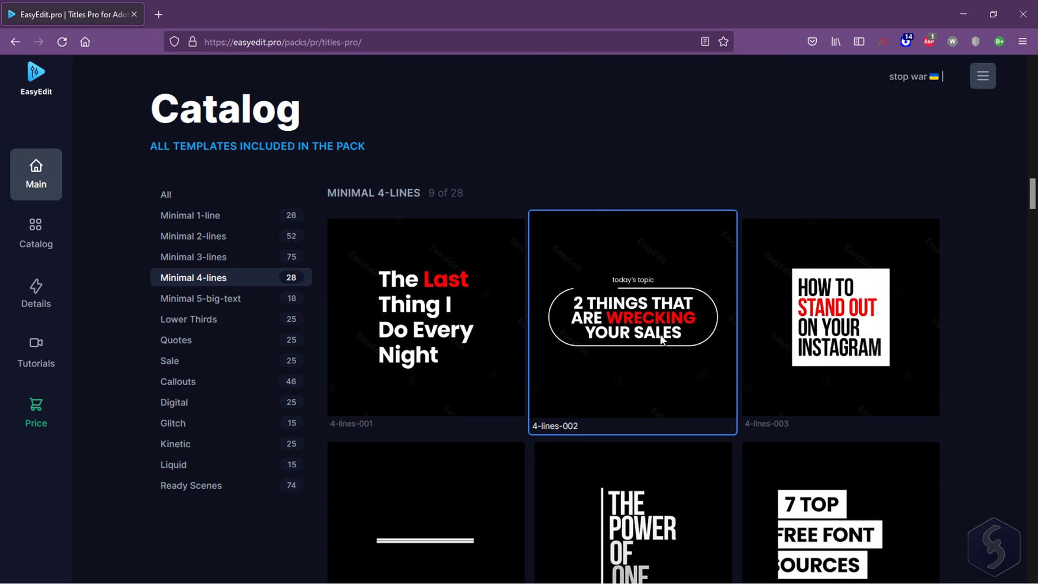
pyautogui.scroll(-1, 663, 346)
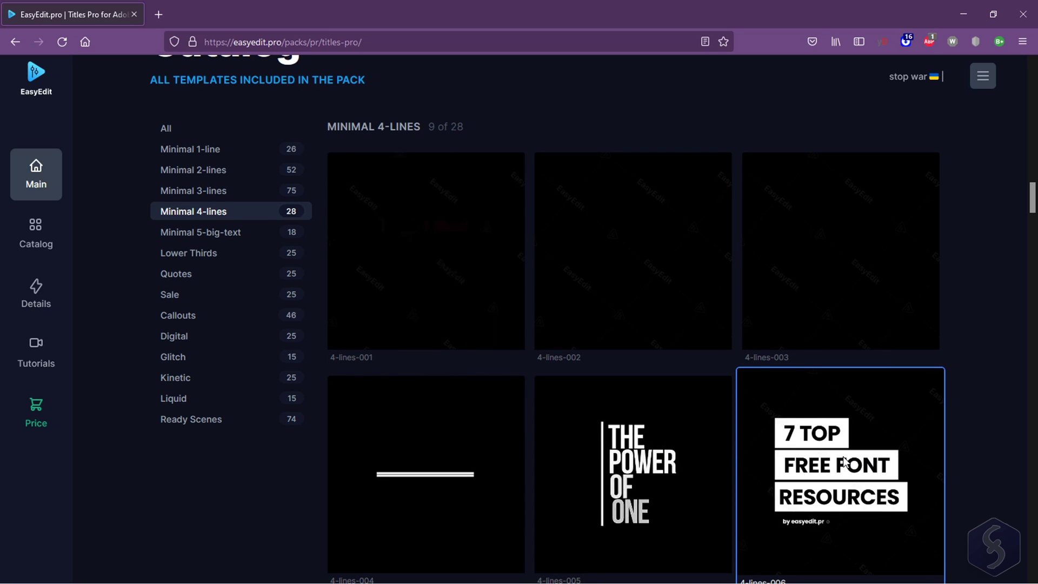
pyautogui.scroll(-4, 843, 461)
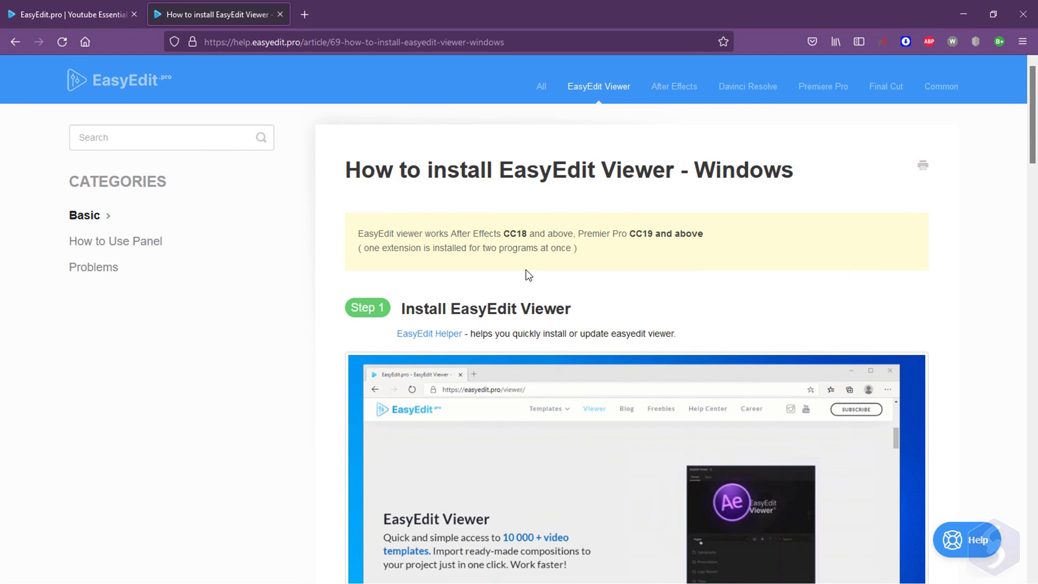
pyautogui.scroll(-1, 568, 244)
pyautogui.click(717, 273)
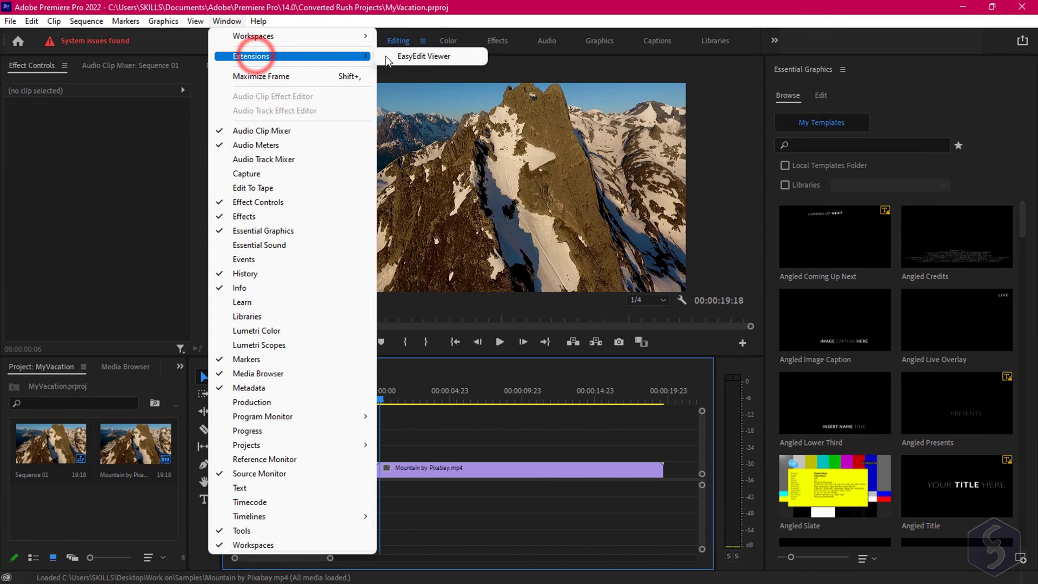
# Drop the Titles Pro .install.ev file onto the EasyEdit Viewer panel and activate it
pyautogui.click(438, 59)
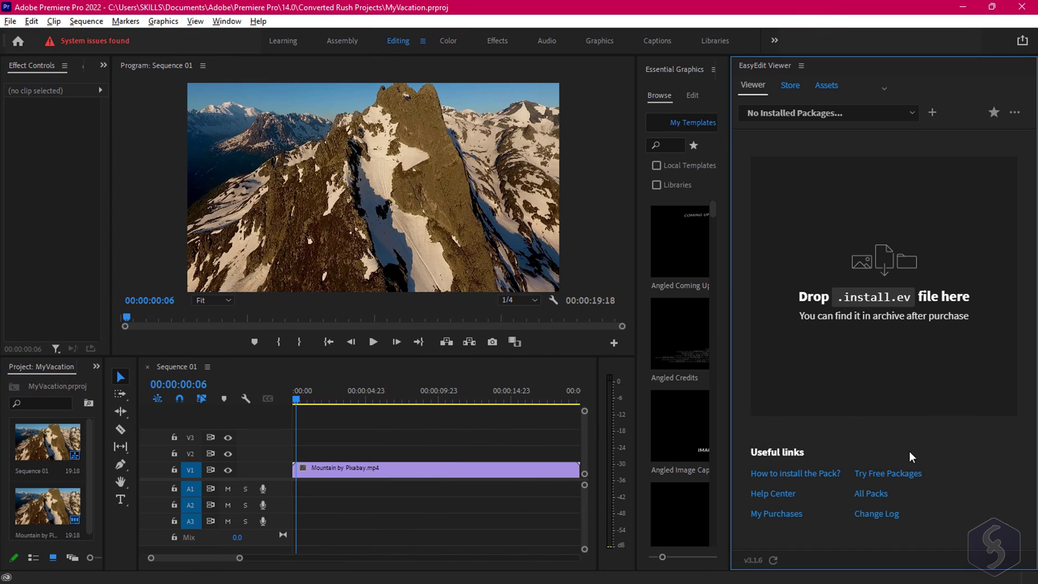
pyautogui.click(285, 302)
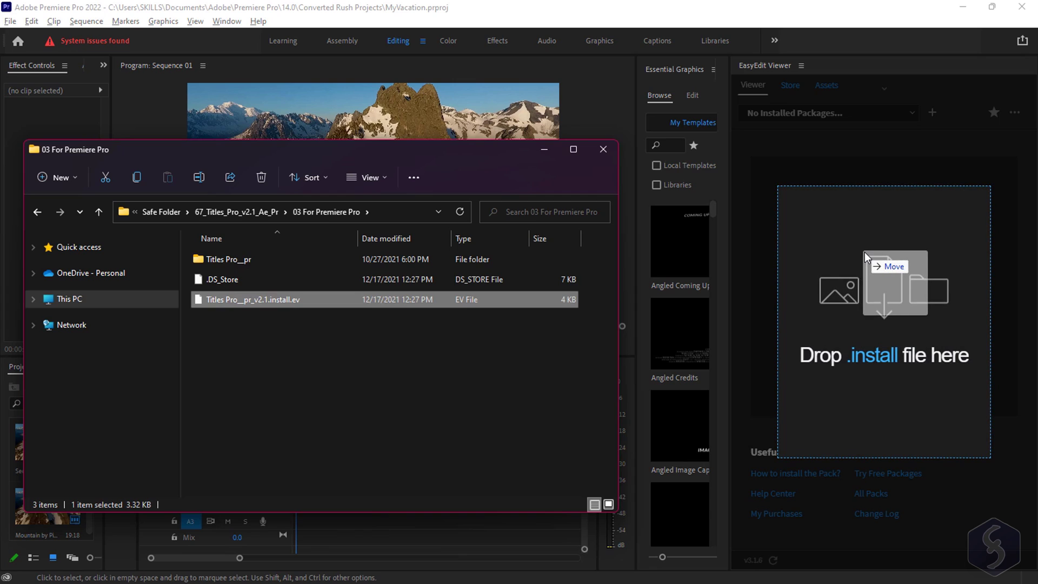
pyautogui.moveTo(793, 316); pyautogui.dragTo(876, 264)
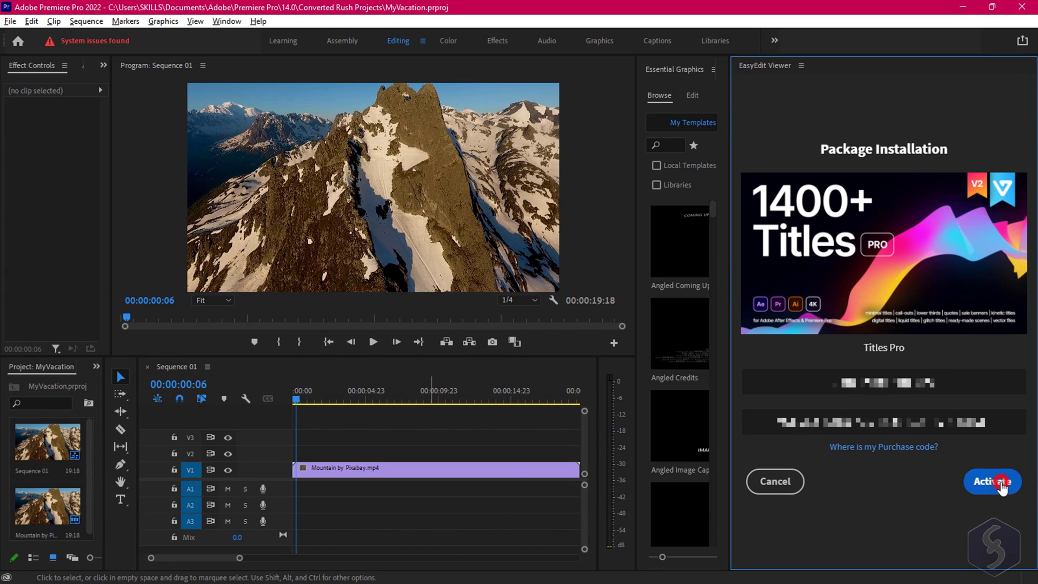
pyautogui.click(1003, 484)
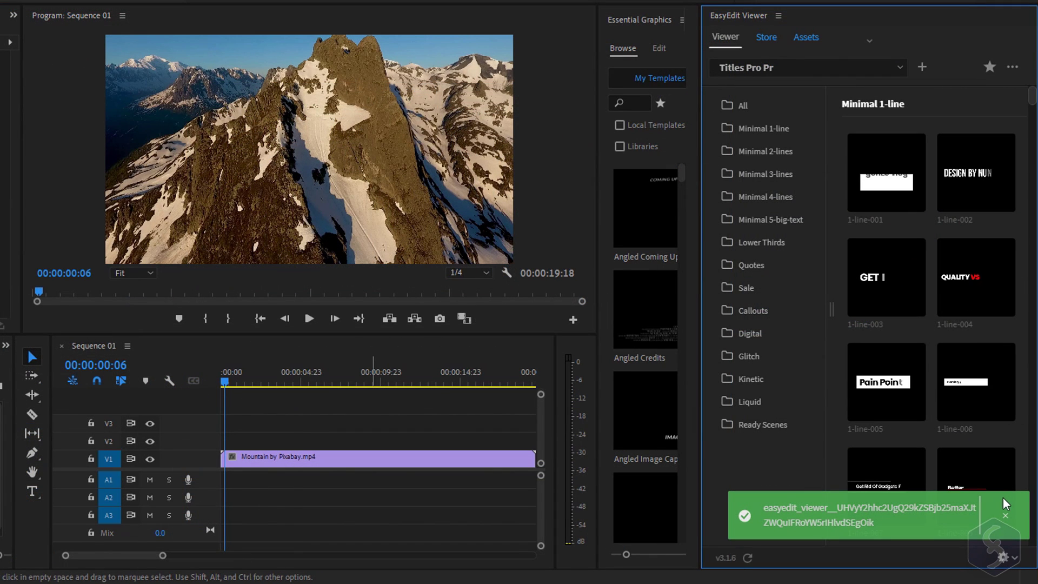
# Dismiss the notification and browse the Digital, Glitch, Kinetic, Minimal and Lower Thirds templates
pyautogui.click(1004, 511)
pyautogui.click(761, 333)
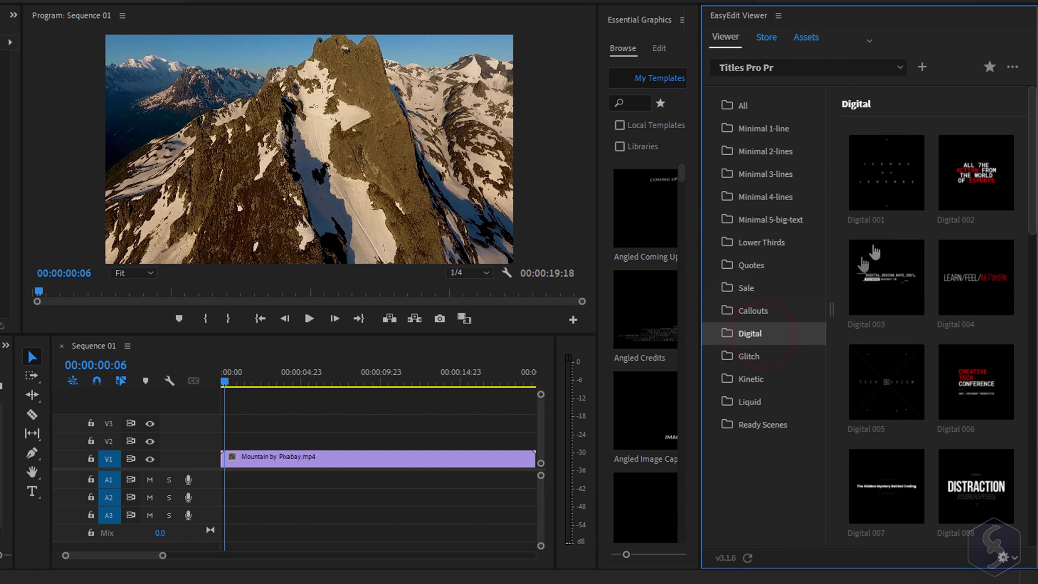
pyautogui.click(760, 361)
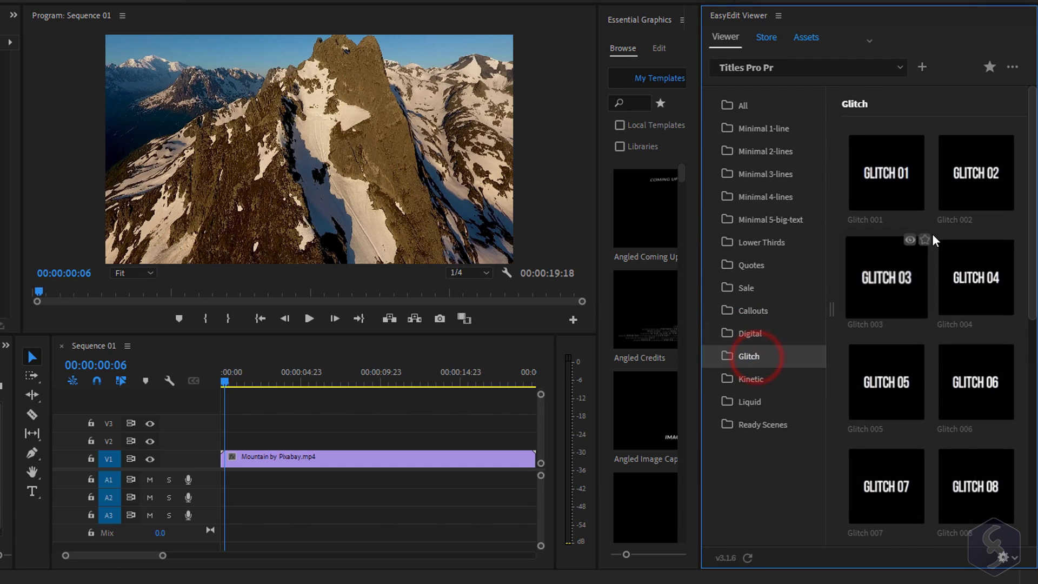
pyautogui.click(777, 379)
pyautogui.click(761, 129)
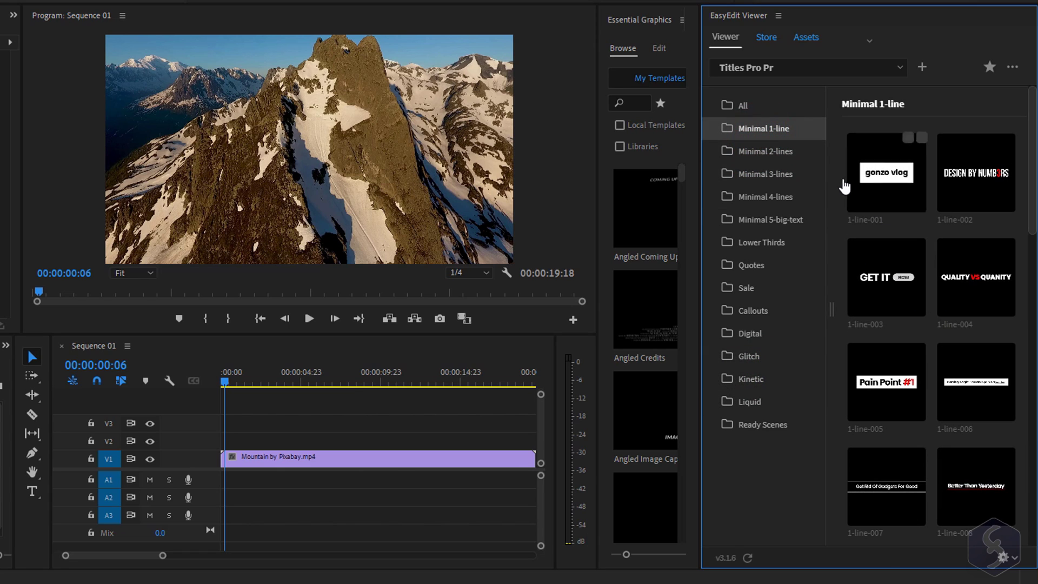
pyautogui.click(782, 175)
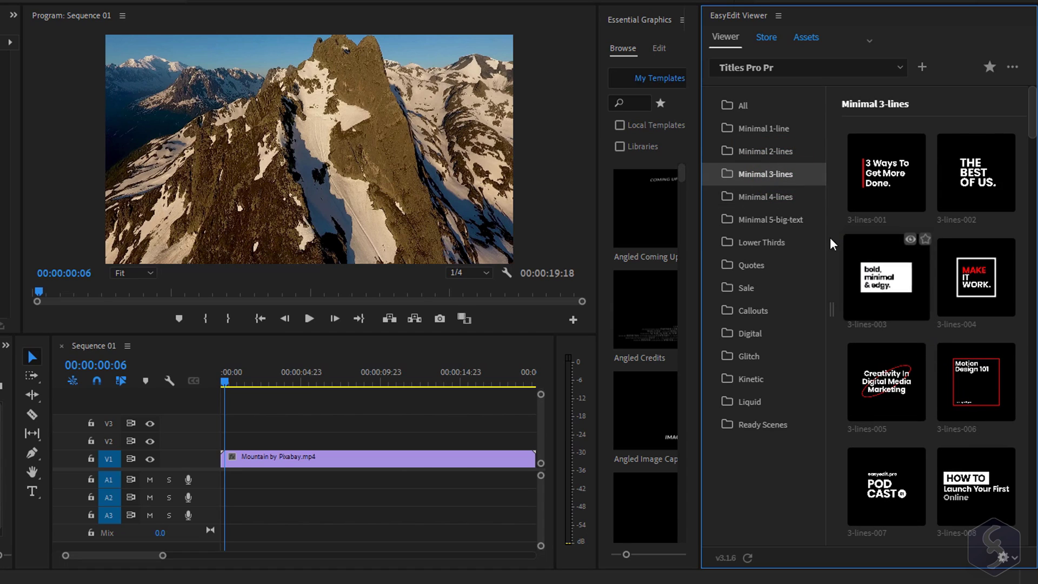
pyautogui.click(765, 241)
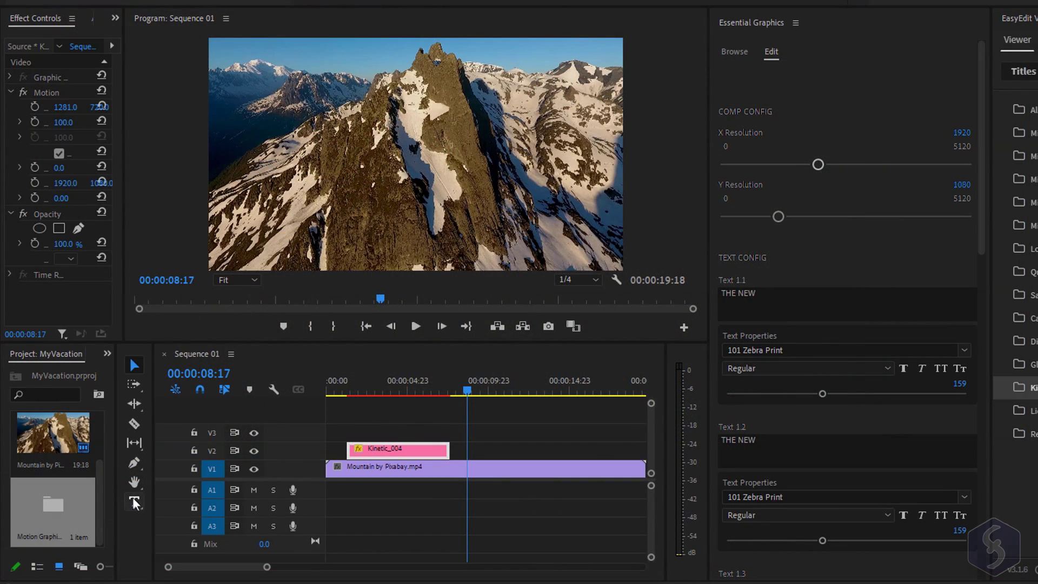
# Edit the kinetic title's text on the frame to read THIS MOUNTAIN
pyautogui.click(135, 502)
pyautogui.click(399, 384)
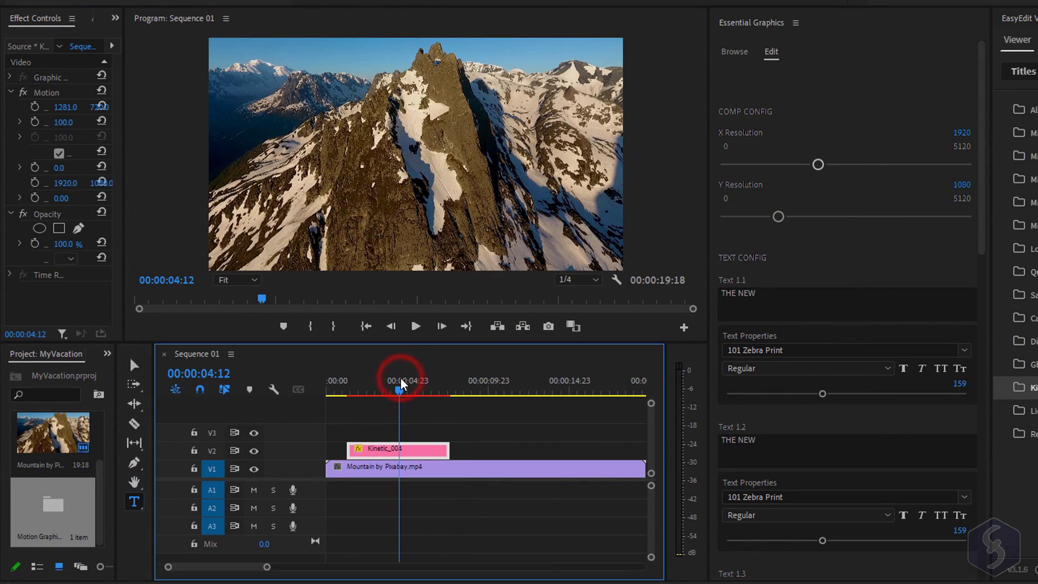
pyautogui.click(424, 144)
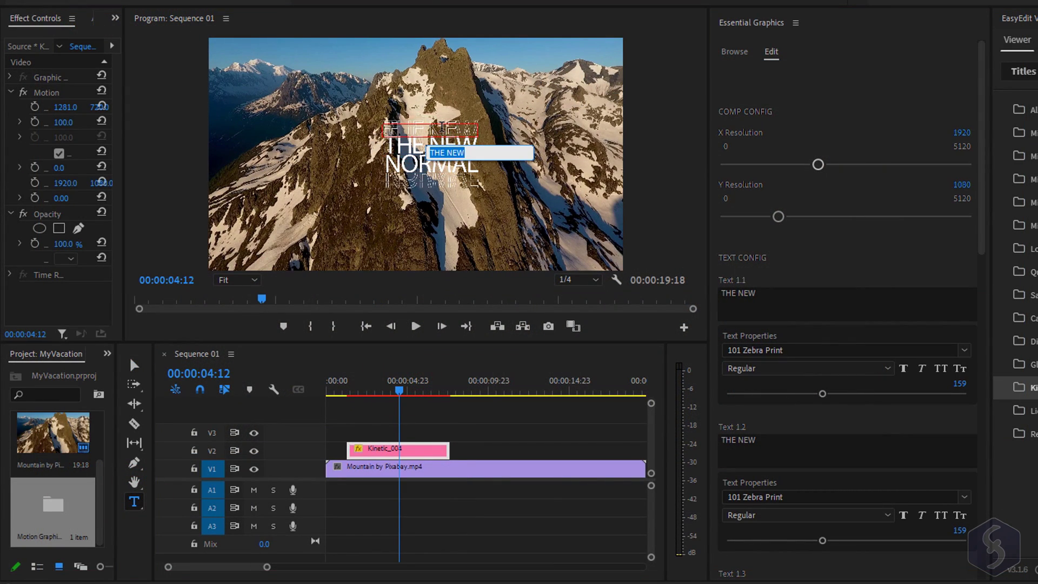
pyautogui.write('THIS')
# Widen the title's composition, shrink the THIS line and colour the title red
pyautogui.moveTo(817, 165); pyautogui.dragTo(832, 166)
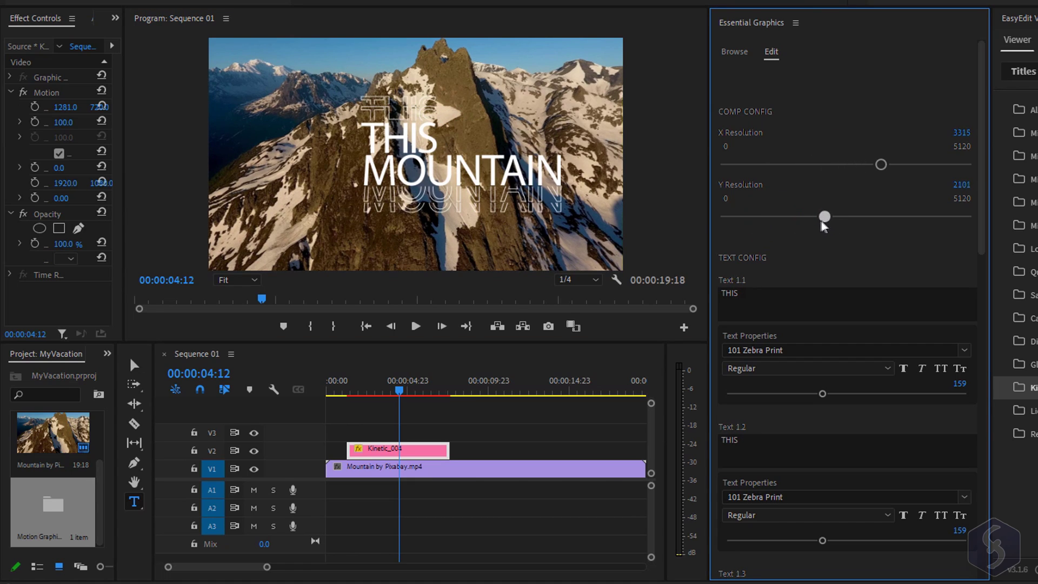
pyautogui.moveTo(822, 217); pyautogui.dragTo(806, 218)
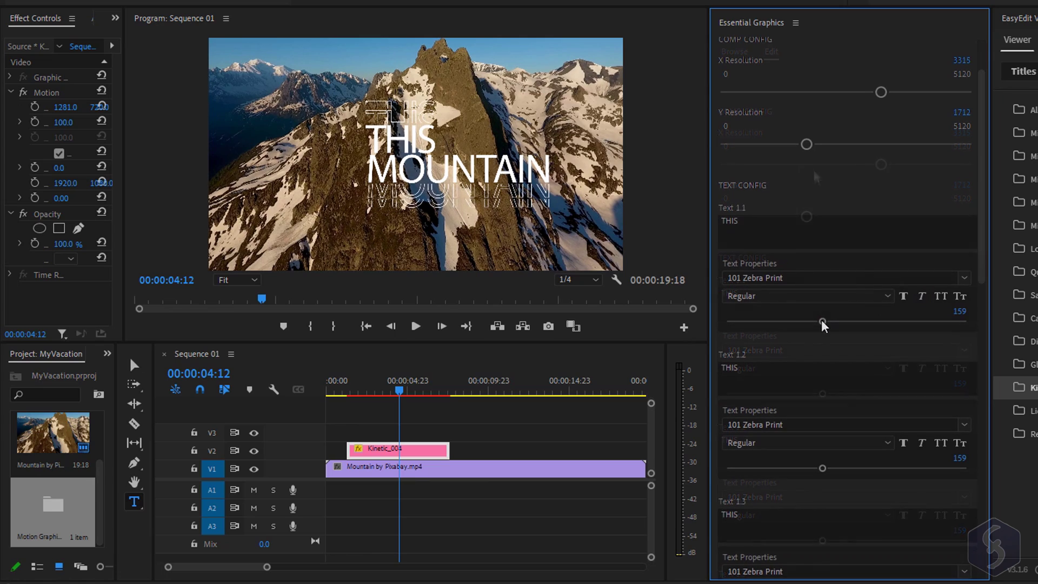
pyautogui.moveTo(823, 323); pyautogui.dragTo(799, 323)
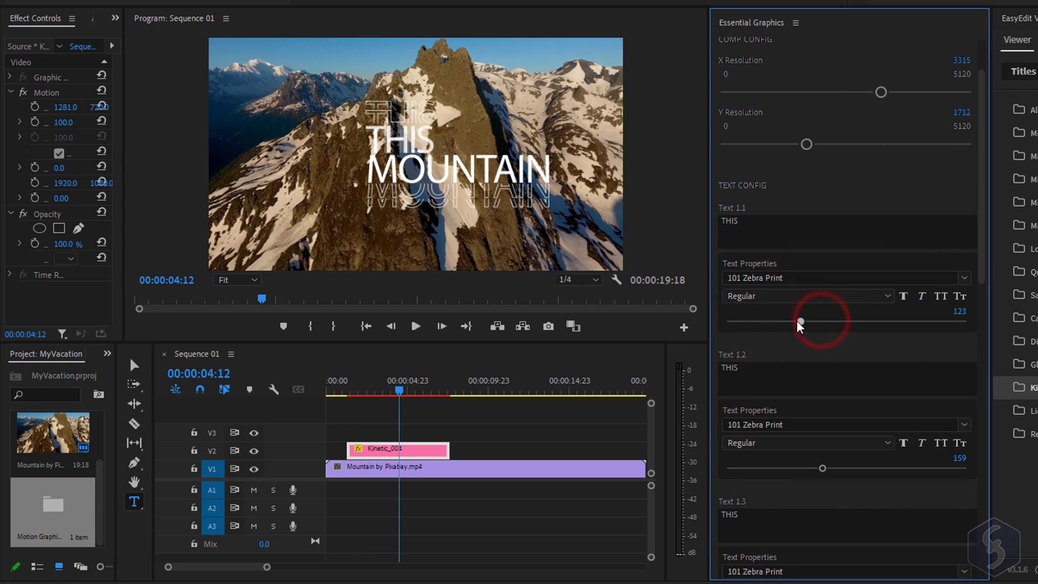
pyautogui.scroll(-10, 812, 365)
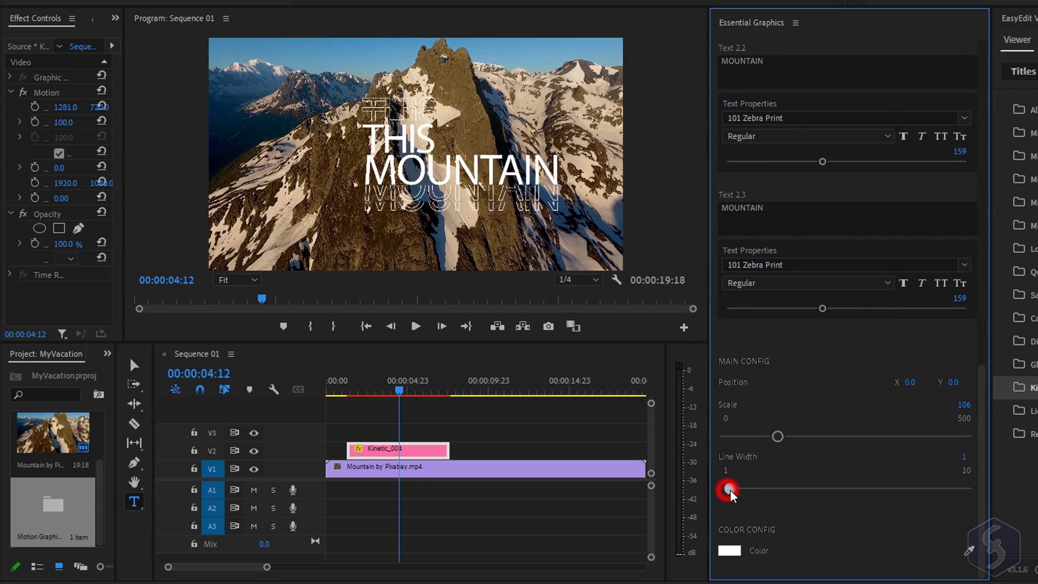
pyautogui.moveTo(730, 489); pyautogui.dragTo(755, 490)
pyautogui.click(729, 550)
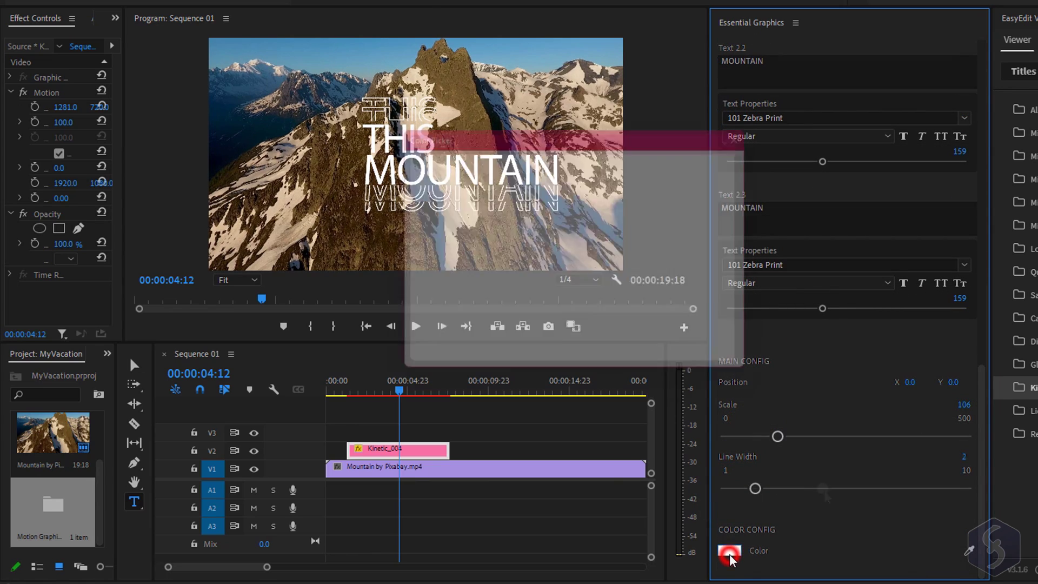
pyautogui.click(718, 167)
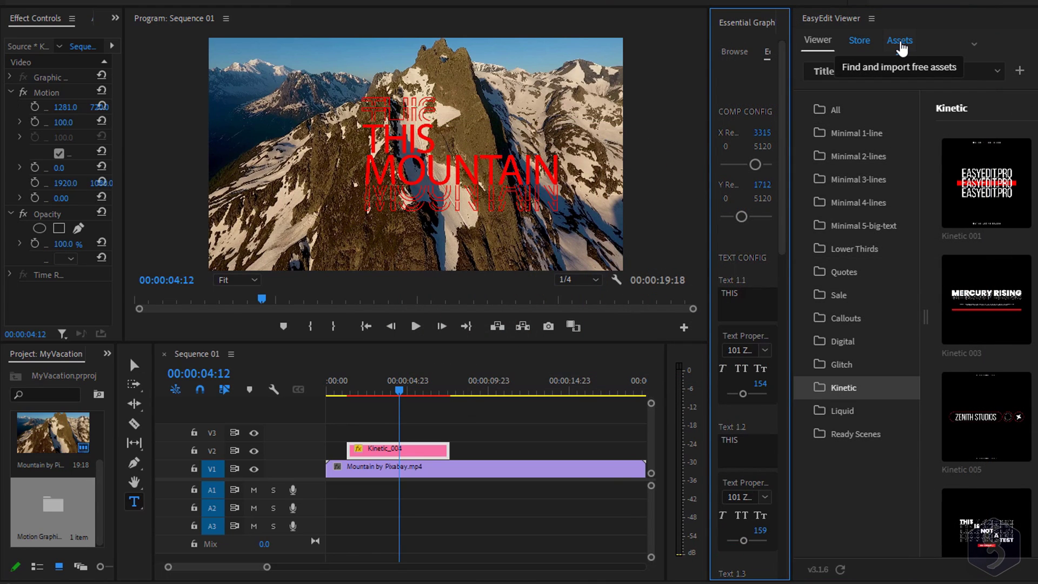
# Browse the free Assets Stickers and Text tabs, then open the EasyEdit templates website
pyautogui.click(973, 45)
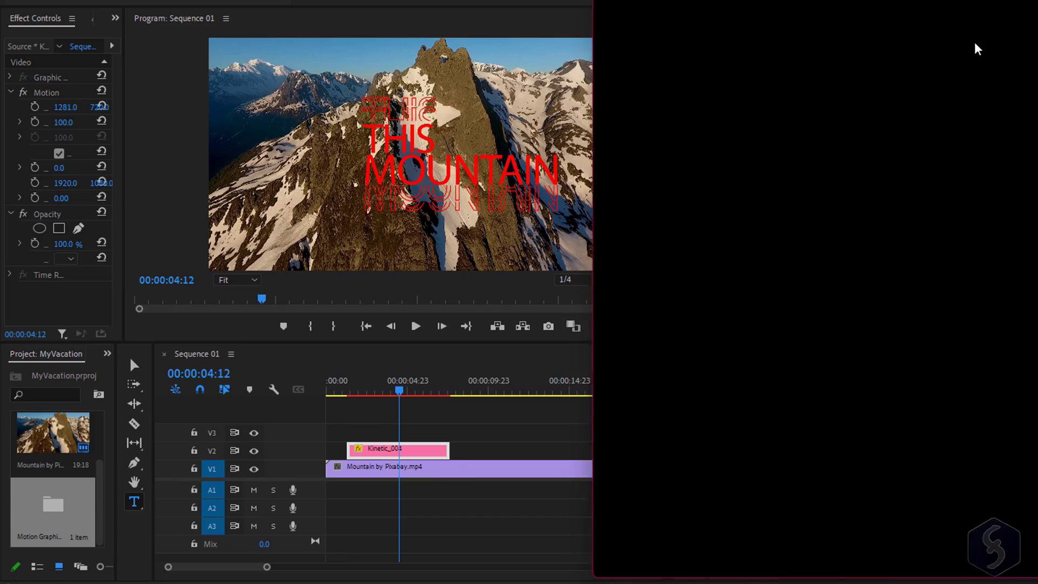
pyautogui.scroll(-2, 761, 280)
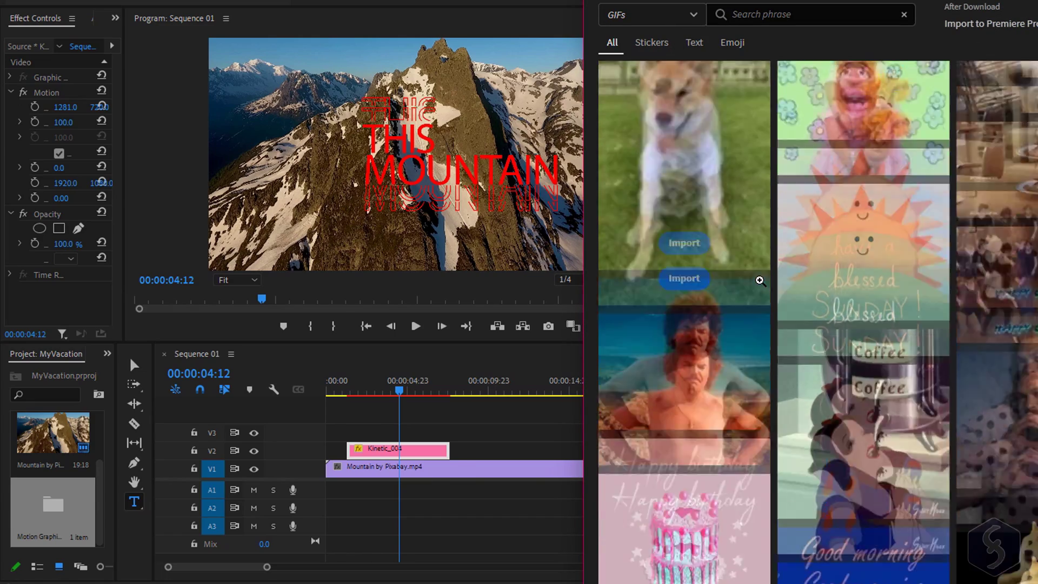
pyautogui.scroll(2, 760, 276)
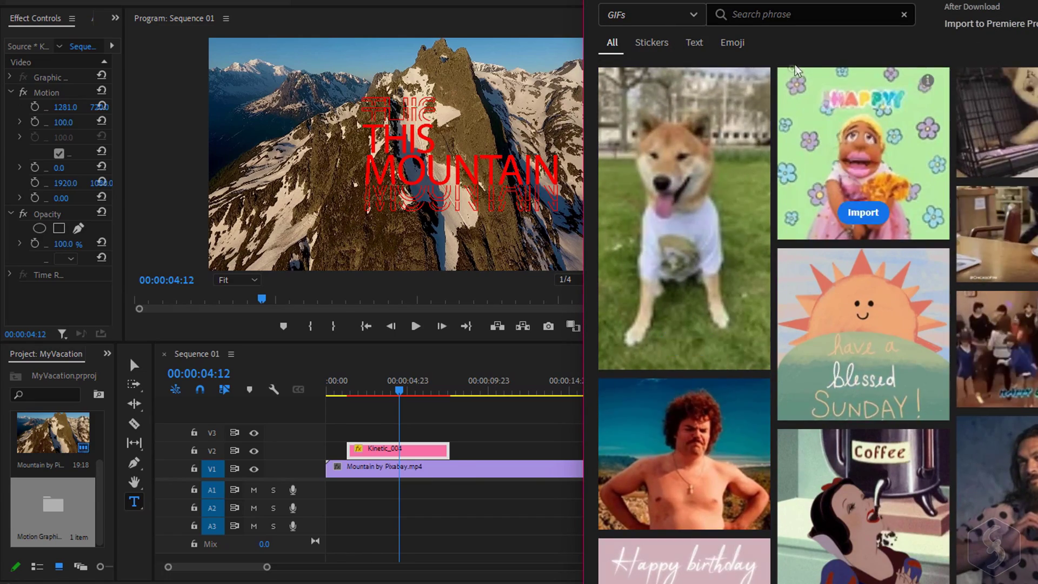
pyautogui.click(661, 45)
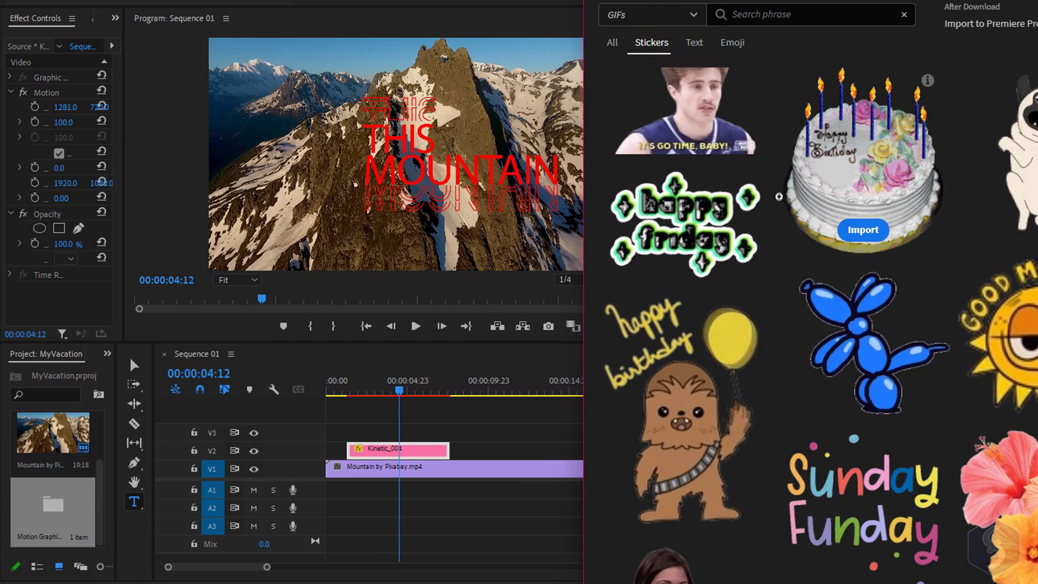
pyautogui.click(698, 45)
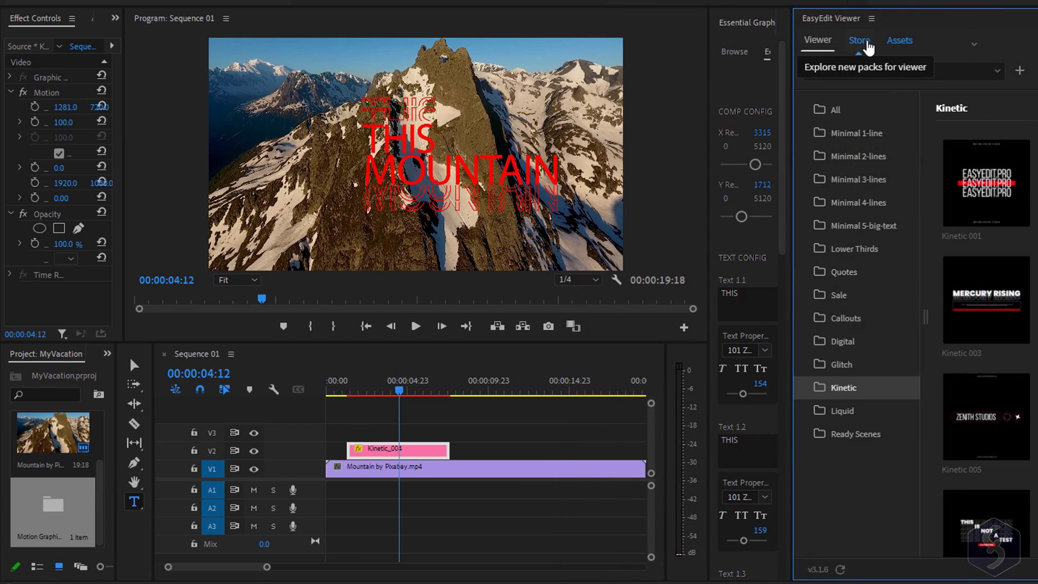
pyautogui.click(867, 47)
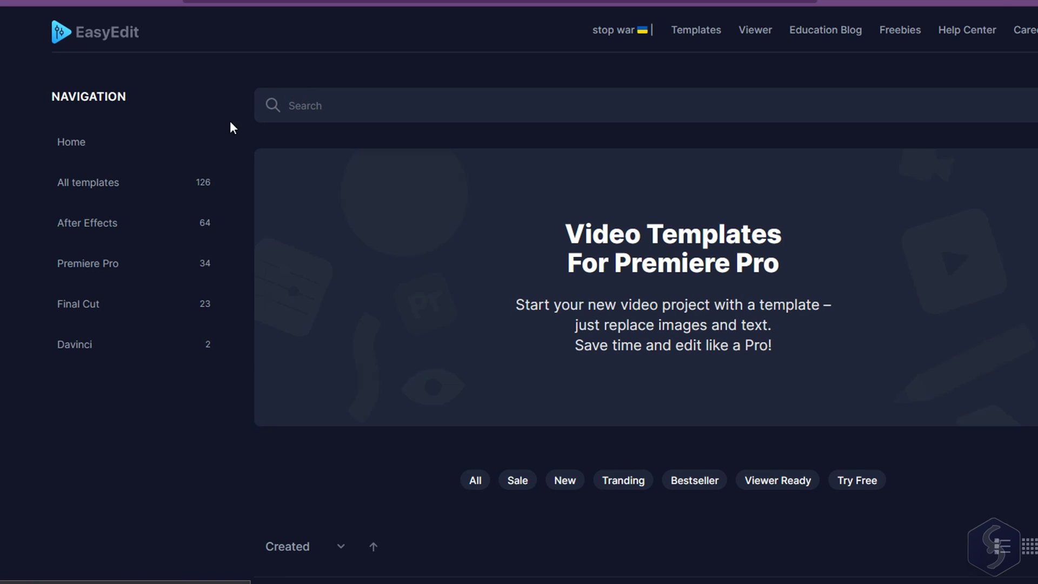
pyautogui.scroll(-3, 232, 188)
pyautogui.scroll(-2, 228, 191)
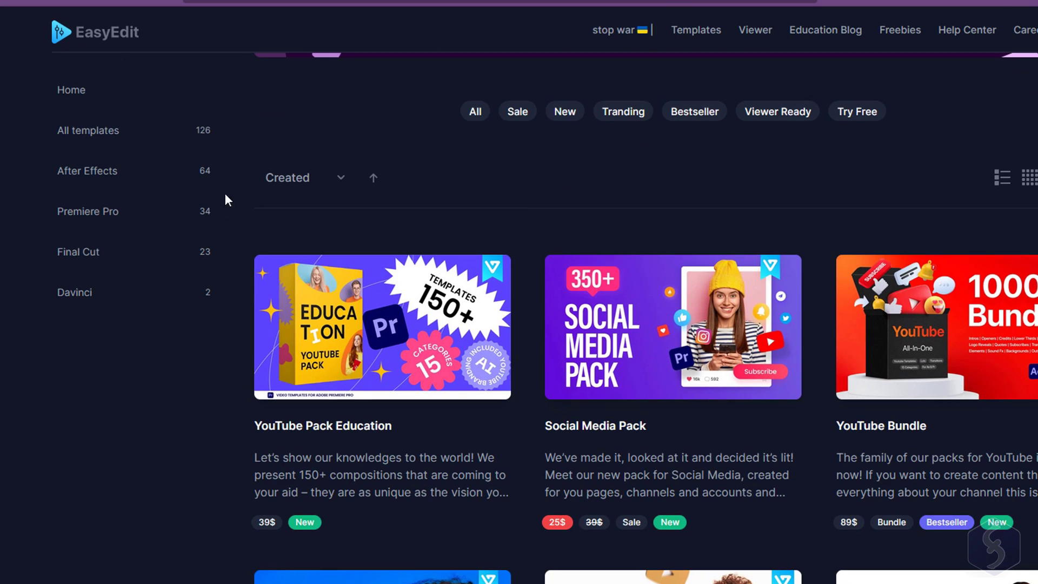
pyautogui.scroll(-3, 211, 267)
pyautogui.scroll(-2, 208, 264)
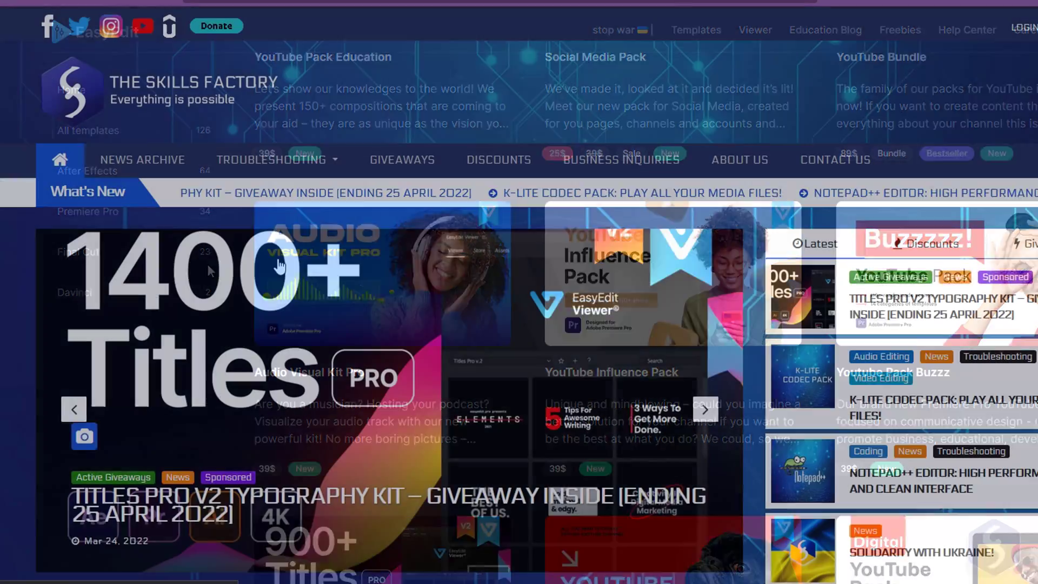
pyautogui.scroll(-2, 162, 260)
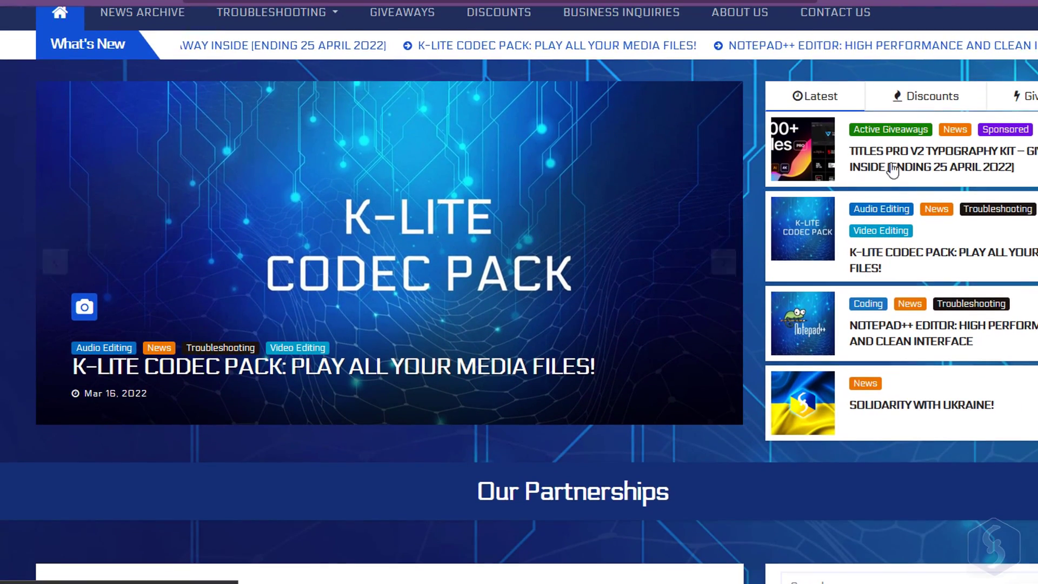
# Open the Titles Pro V2 Typography Kit post from The Skills Factory's Latest list
pyautogui.click(927, 158)
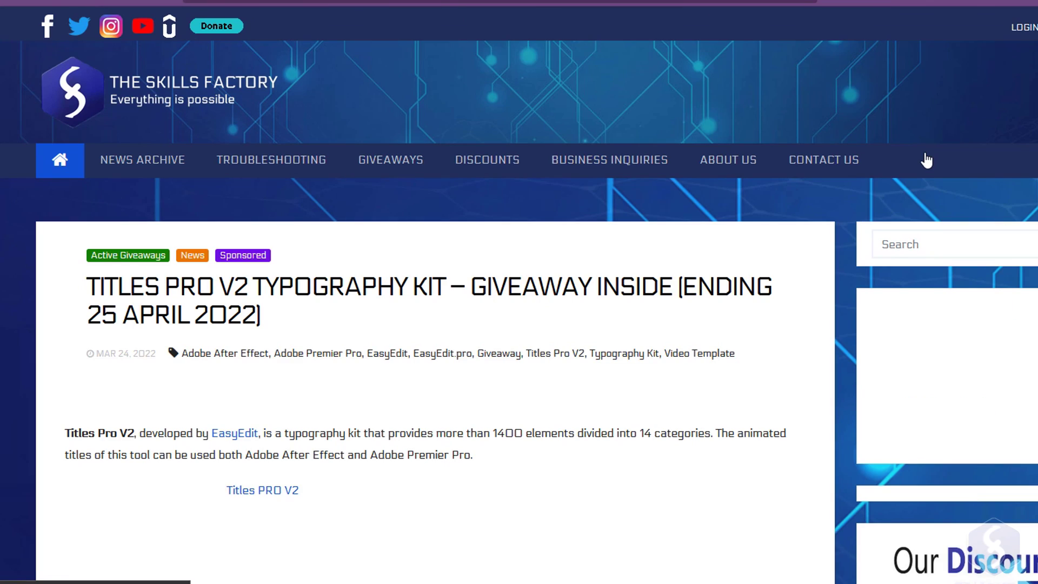
pyautogui.scroll(-1, 21, 272)
pyautogui.scroll(-1, 12, 276)
pyautogui.scroll(-1, 4, 283)
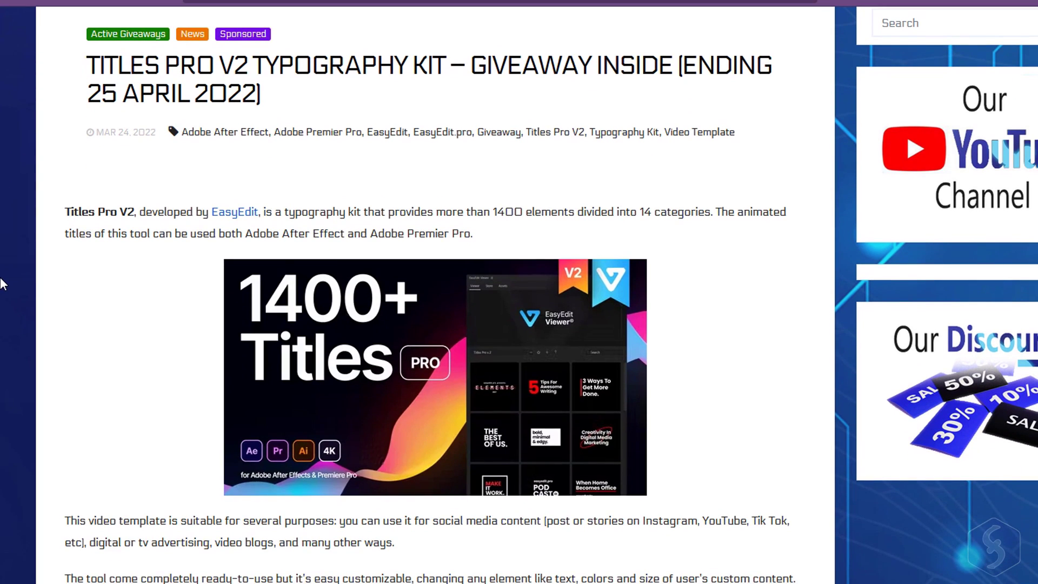
pyautogui.scroll(-2, 2, 284)
pyautogui.scroll(-1, 3, 284)
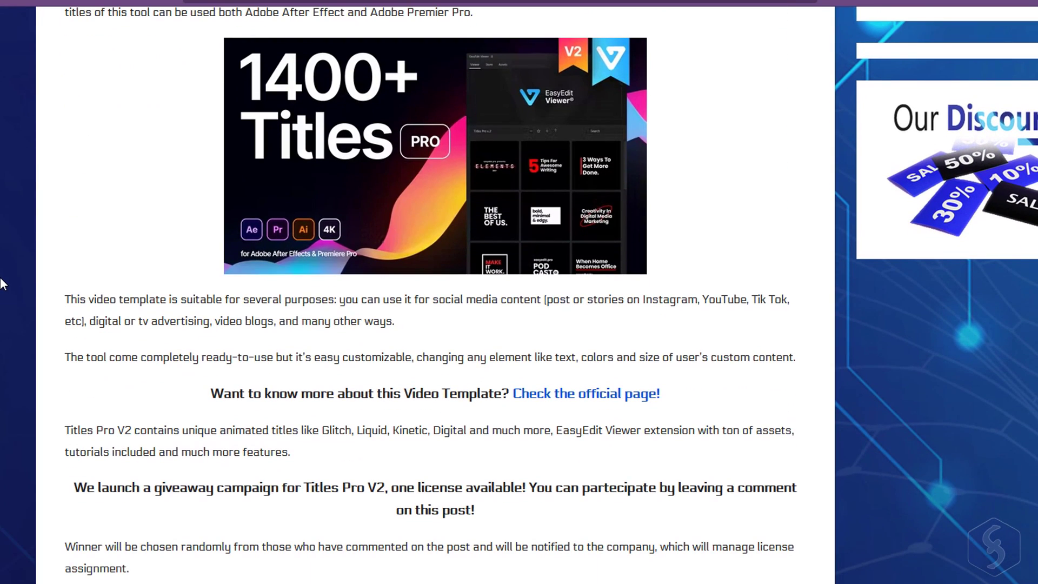
pyautogui.scroll(-1, 3, 284)
pyautogui.scroll(-1, 2, 284)
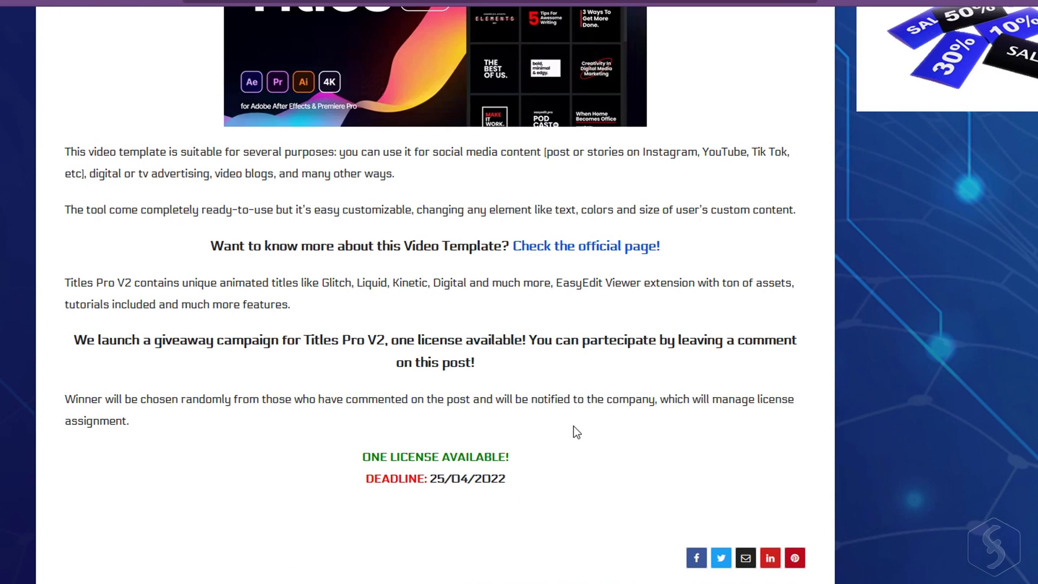
pyautogui.scroll(-3, 574, 432)
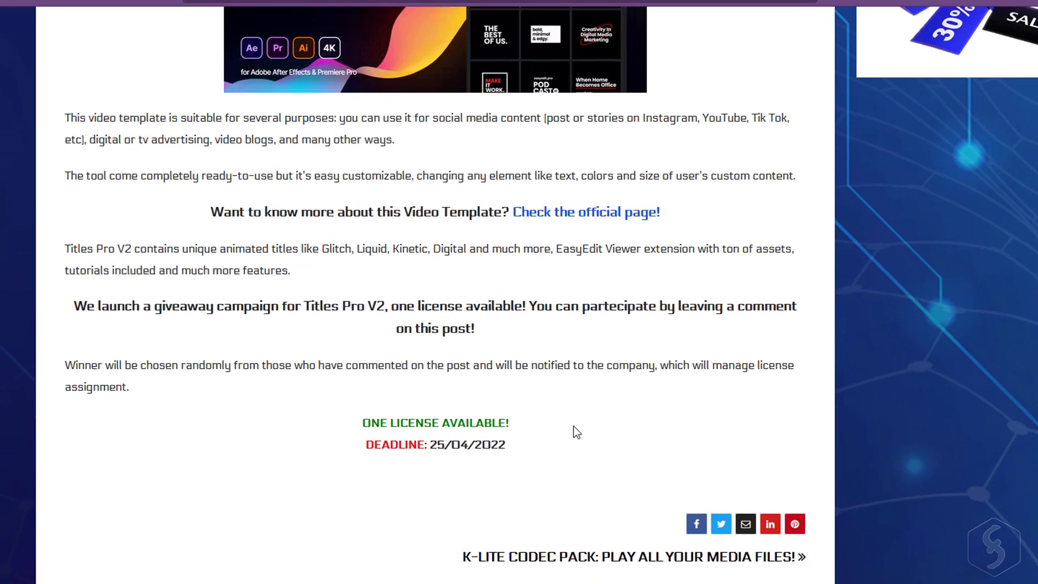